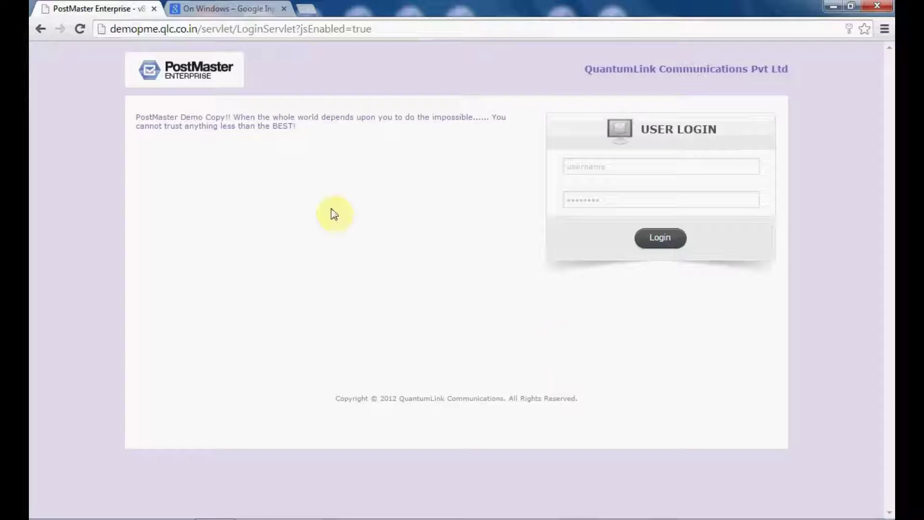
On the Google Input Tools page, select Hindi, accept the Terms of Service and download the installer.
{"action": "left_click", "coordinate": [220, 9]}
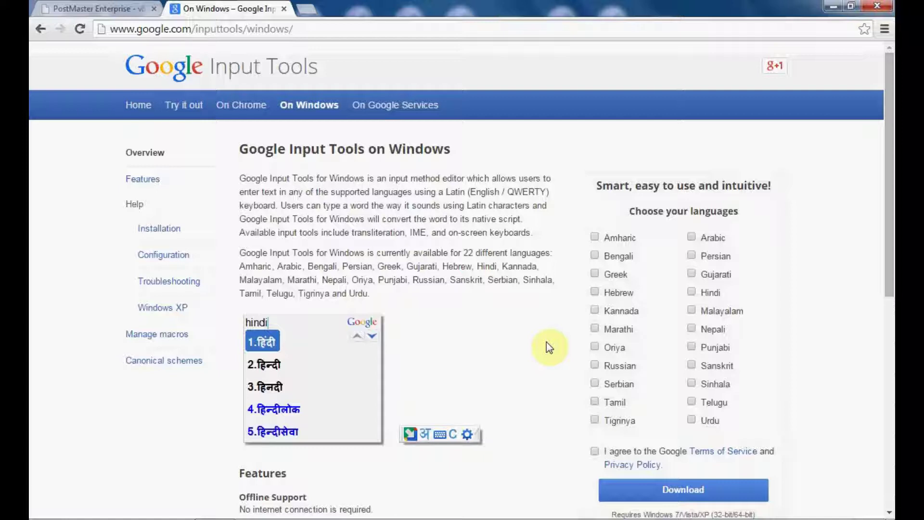
{"action": "left_click", "coordinate": [692, 292]}
{"action": "left_click", "coordinate": [595, 451]}
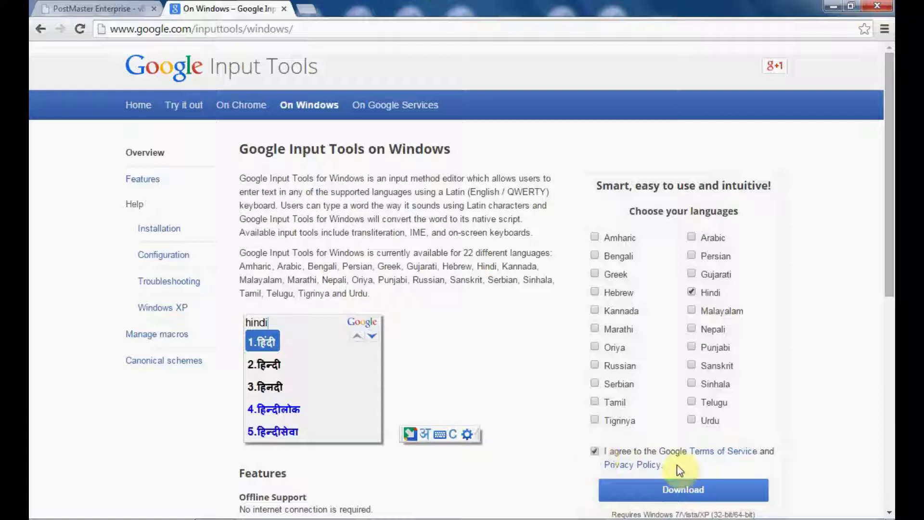
{"action": "left_click", "coordinate": [702, 498]}
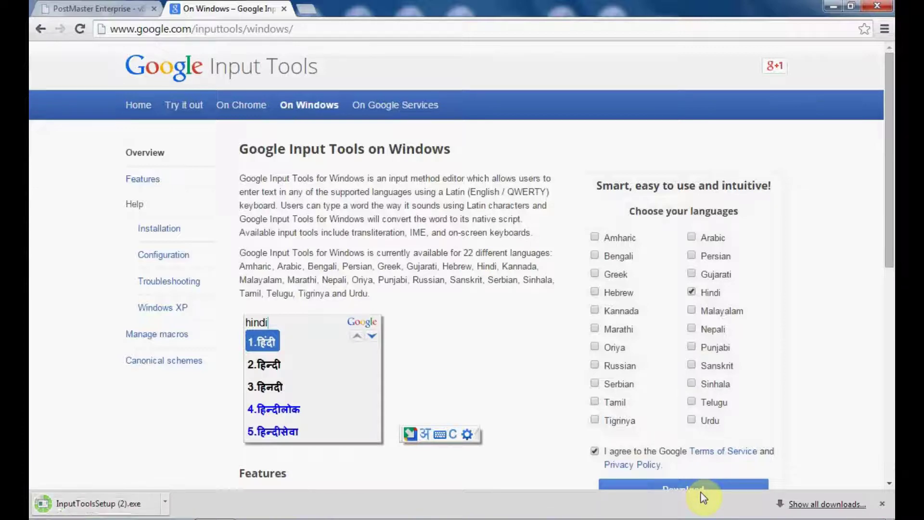
Run InputToolsSetup.exe from the download bar and dismiss the installation-complete message.
{"action": "left_click", "coordinate": [166, 505]}
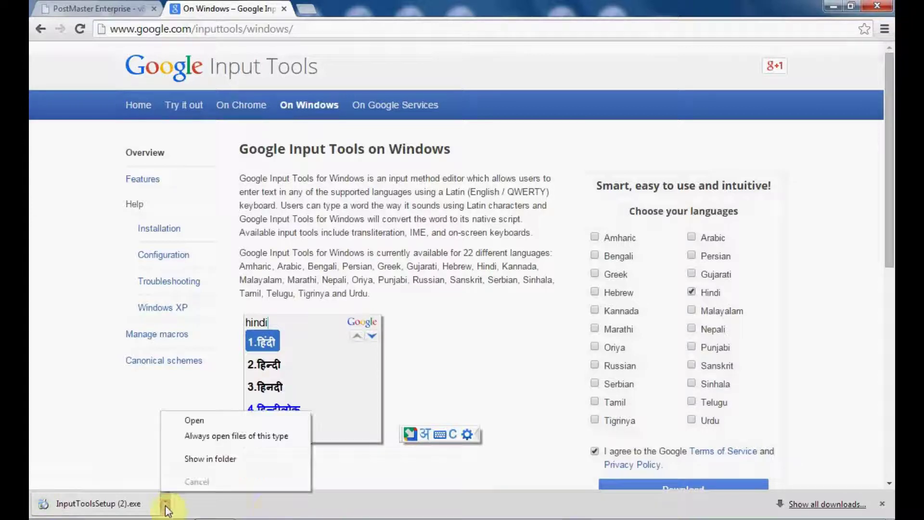
{"action": "left_click", "coordinate": [193, 420]}
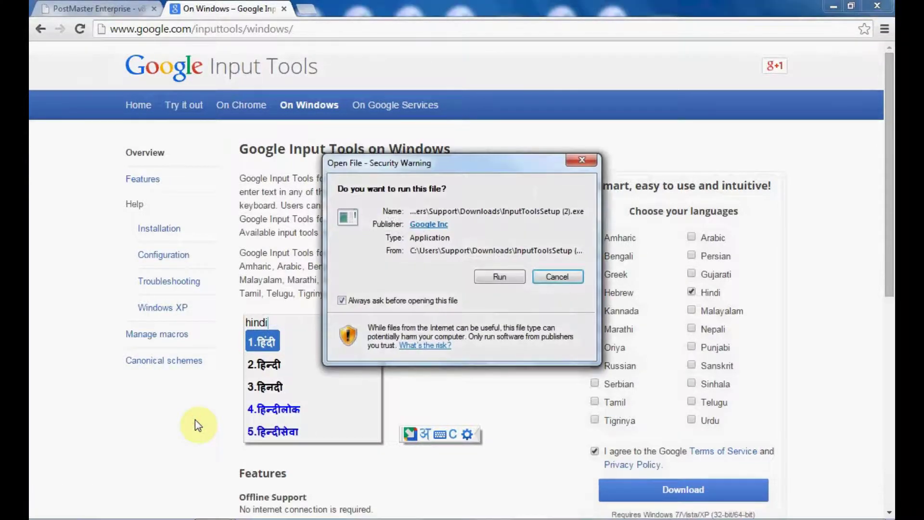
{"action": "left_click", "coordinate": [492, 276]}
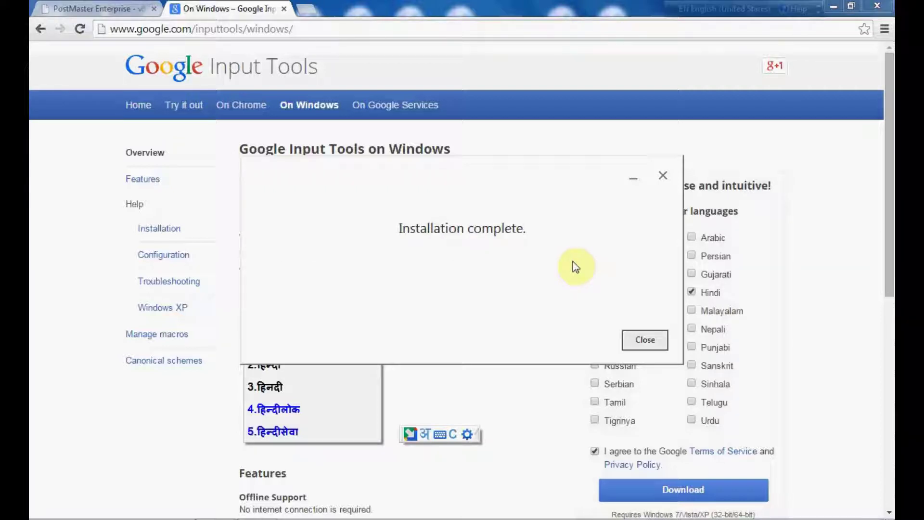
{"action": "left_click", "coordinate": [643, 338]}
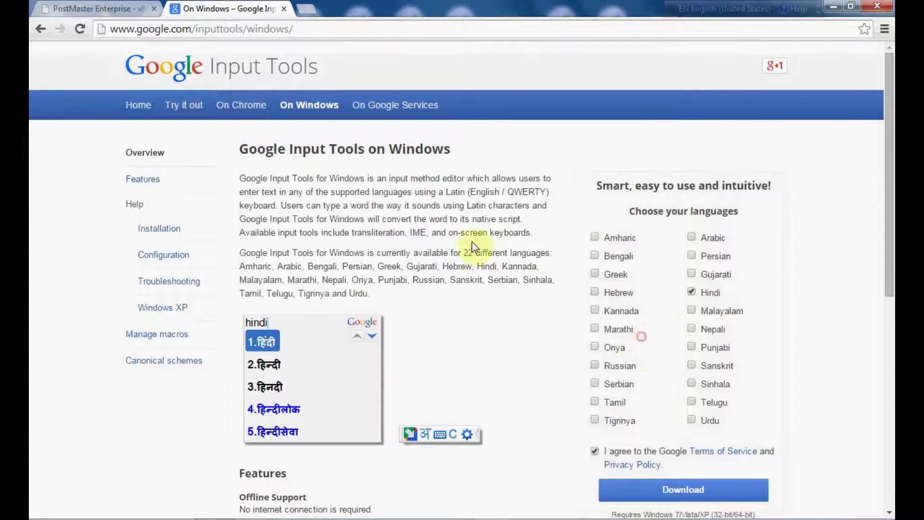
Close the Input Tools tab and reach Control Panel's Clock, Language, and Region keyboard settings.
{"action": "left_click", "coordinate": [283, 9]}
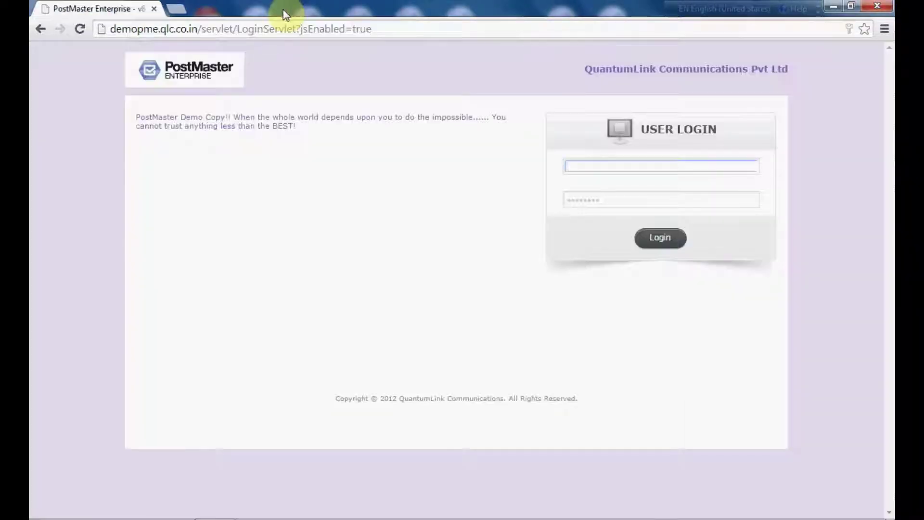
{"action": "left_click", "coordinate": [43, 509]}
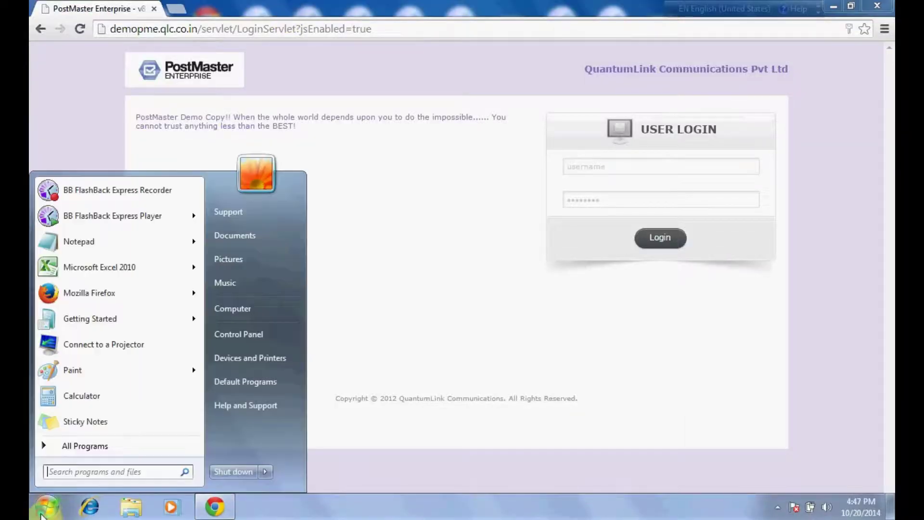
{"action": "left_click", "coordinate": [266, 336]}
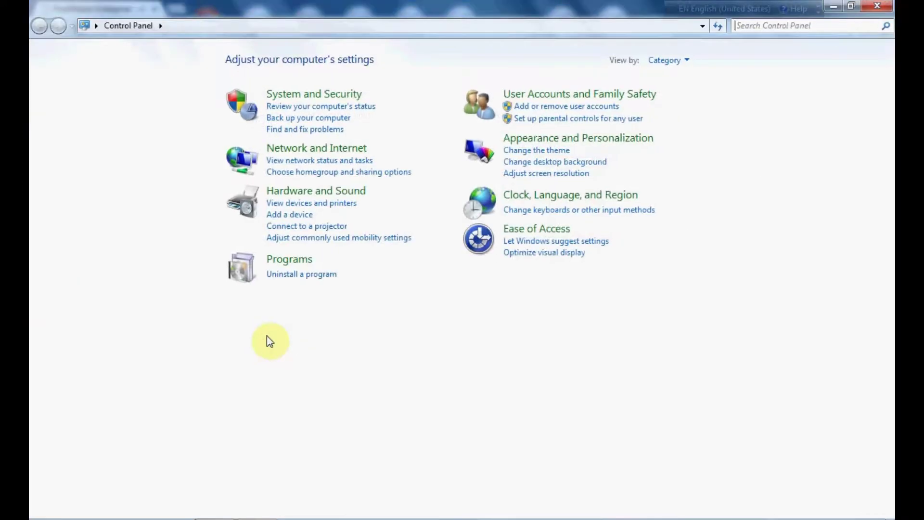
{"action": "left_click", "coordinate": [590, 199]}
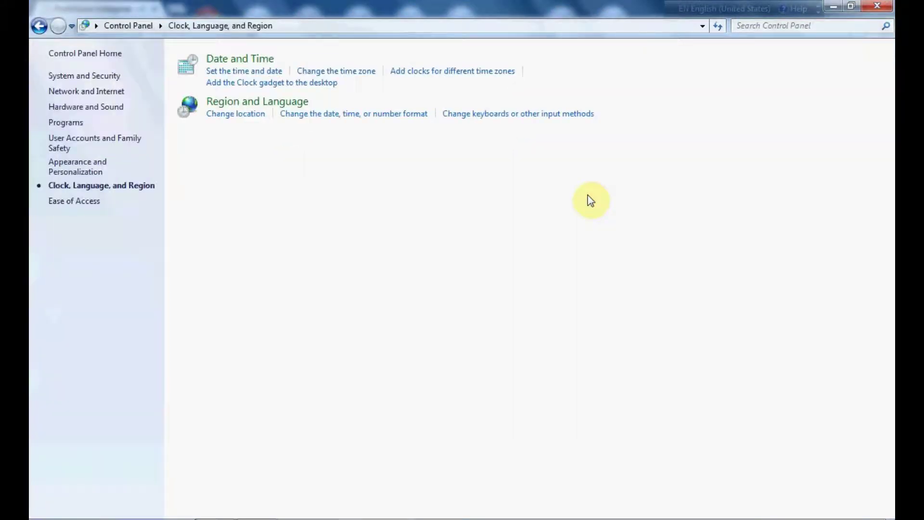
{"action": "left_click", "coordinate": [476, 116]}
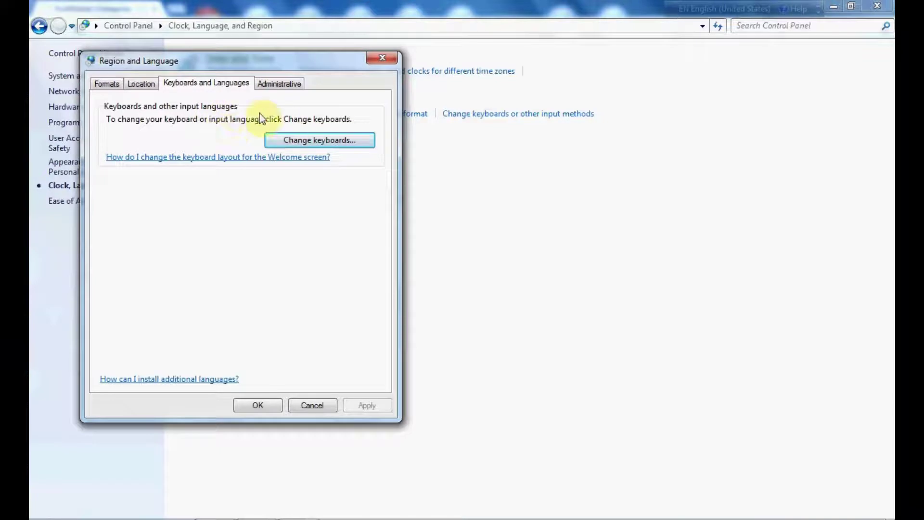
In Text Services and Input Languages, select Hindi (India) and view the Language Bar options.
{"action": "left_click", "coordinate": [307, 140]}
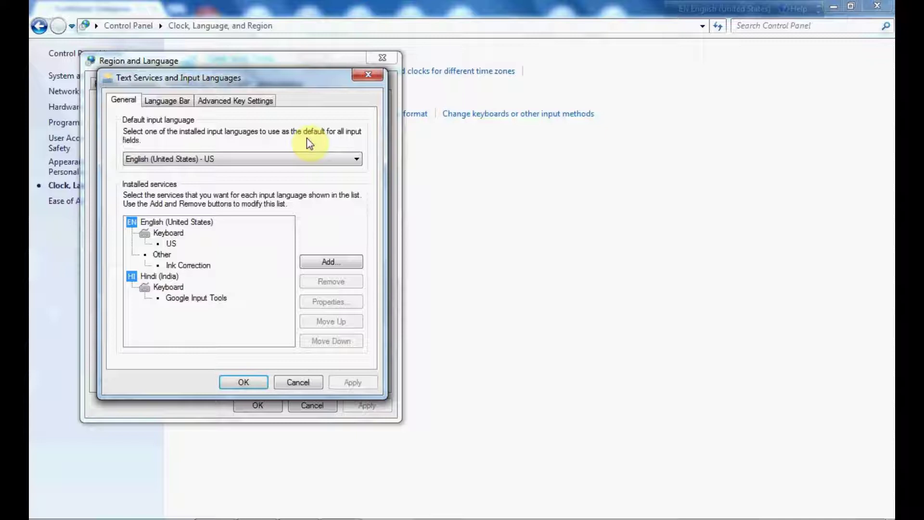
{"action": "left_click", "coordinate": [158, 279]}
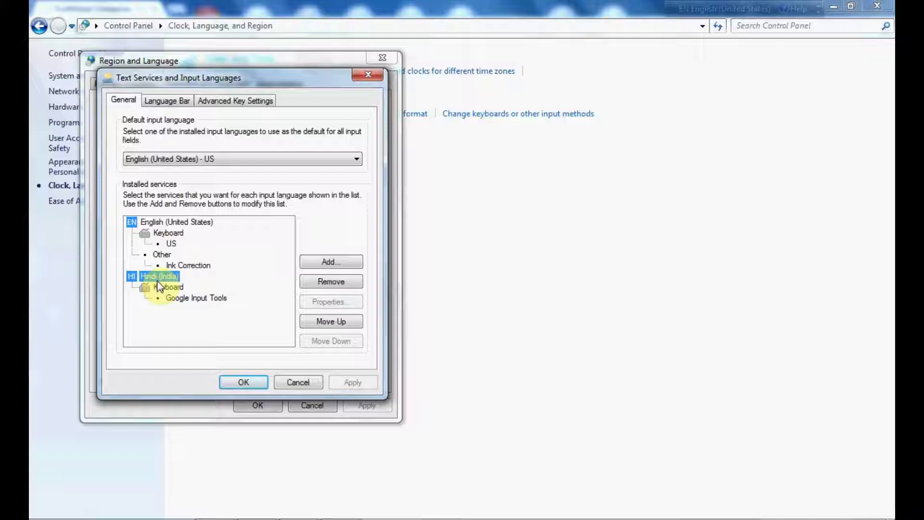
{"action": "left_click", "coordinate": [166, 102]}
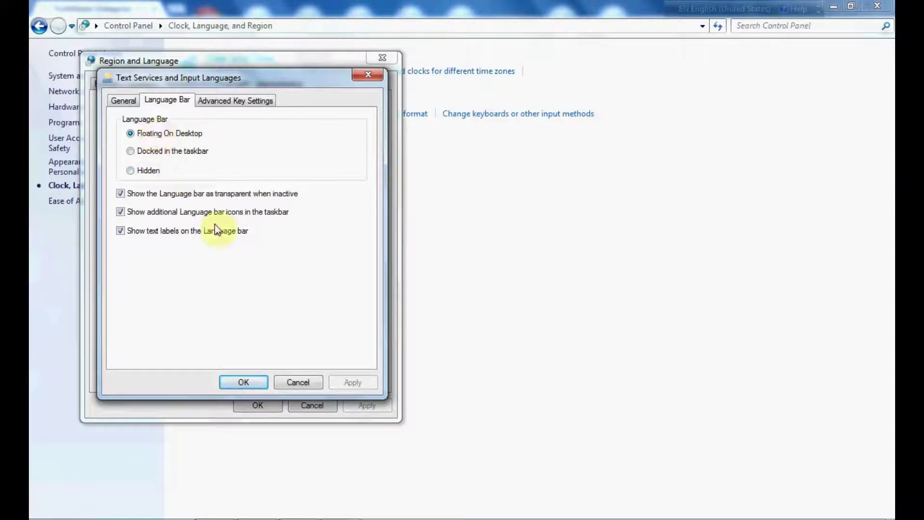
Change the input-language hot key sequence, select the Hindi entry, apply and confirm with OK.
{"action": "left_click", "coordinate": [250, 106]}
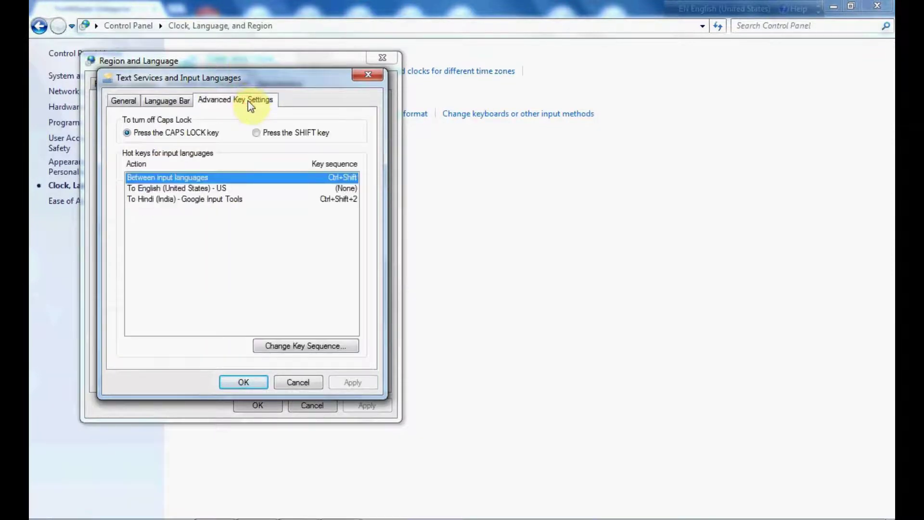
{"action": "left_click", "coordinate": [298, 348]}
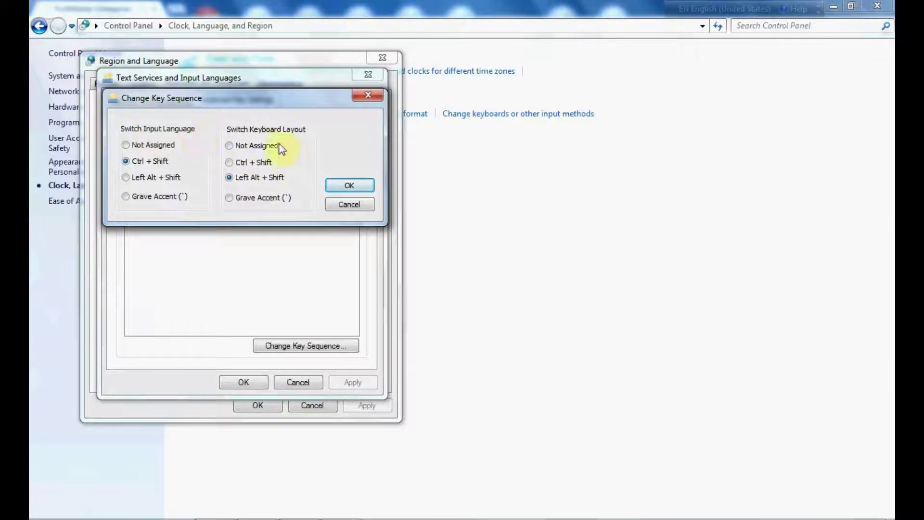
{"action": "left_click", "coordinate": [342, 185]}
{"action": "left_click", "coordinate": [181, 200]}
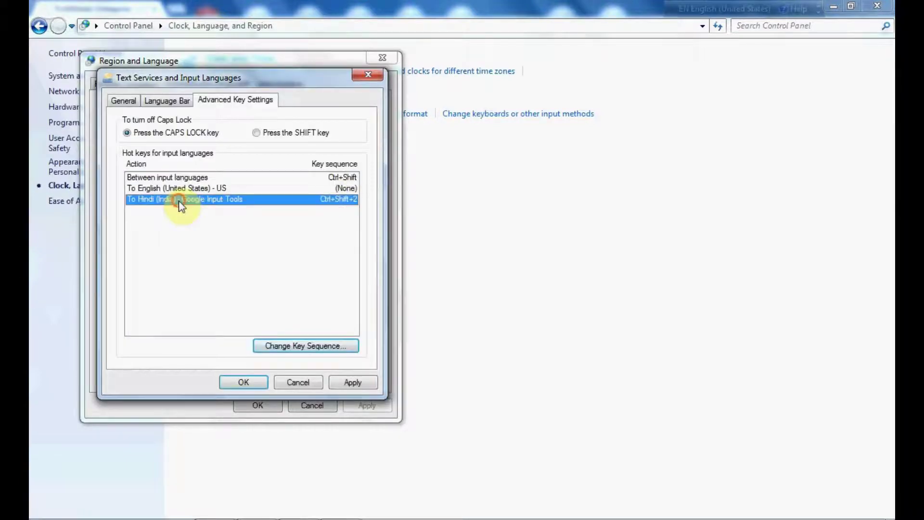
{"action": "left_click", "coordinate": [350, 382]}
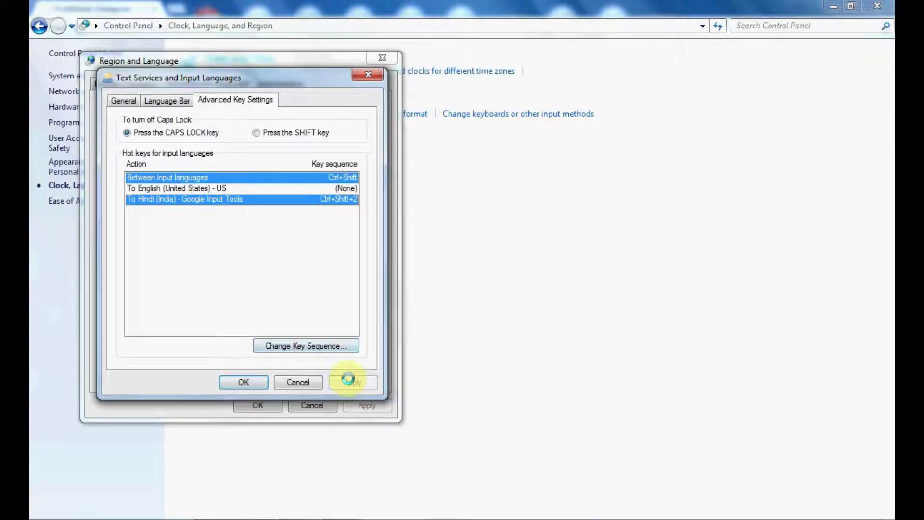
{"action": "left_click", "coordinate": [246, 382]}
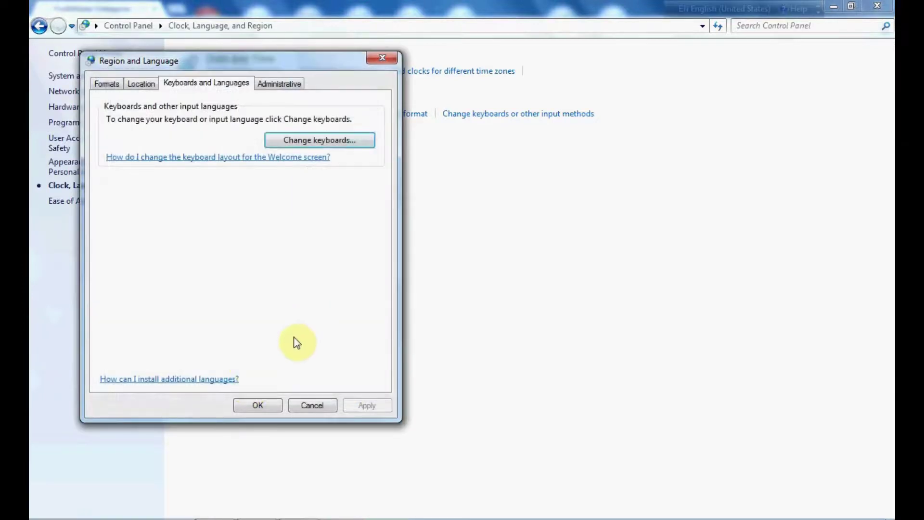
Confirm the Region and Language settings with OK.
{"action": "left_click", "coordinate": [266, 406]}
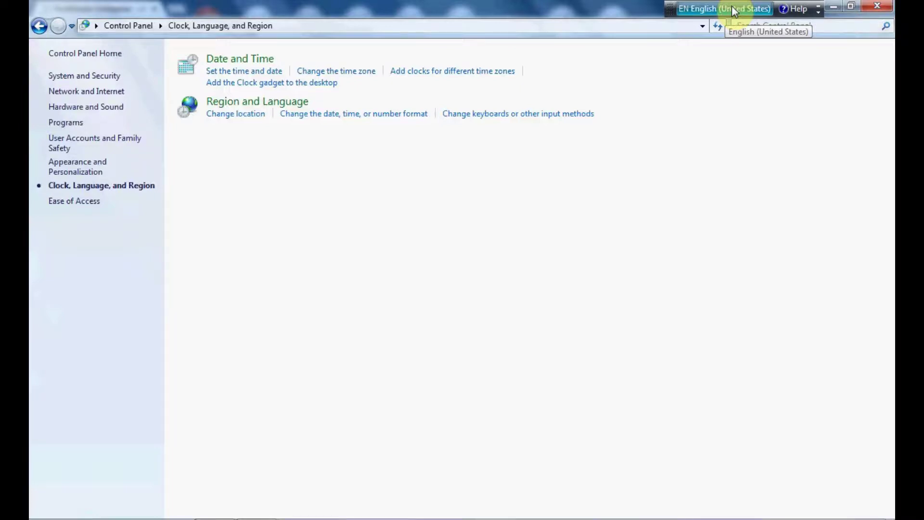
Minimise Control Panel and log in to PostMaster Enterprise as admin with the password.
{"action": "left_click", "coordinate": [834, 8]}
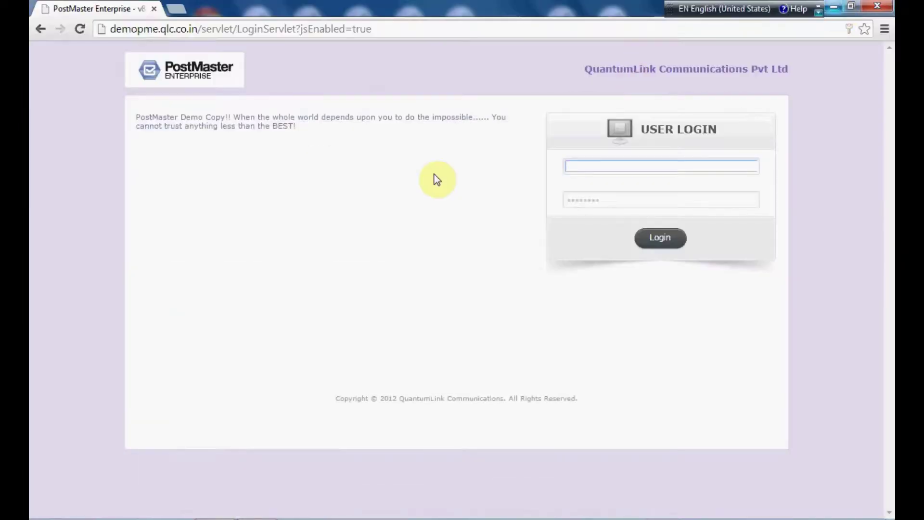
{"action": "left_click", "coordinate": [491, 187]}
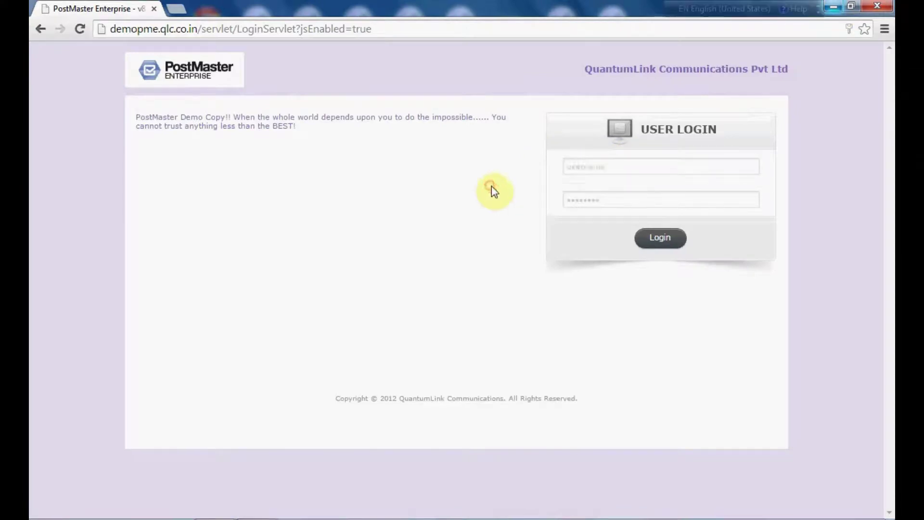
{"action": "left_click", "coordinate": [598, 165]}
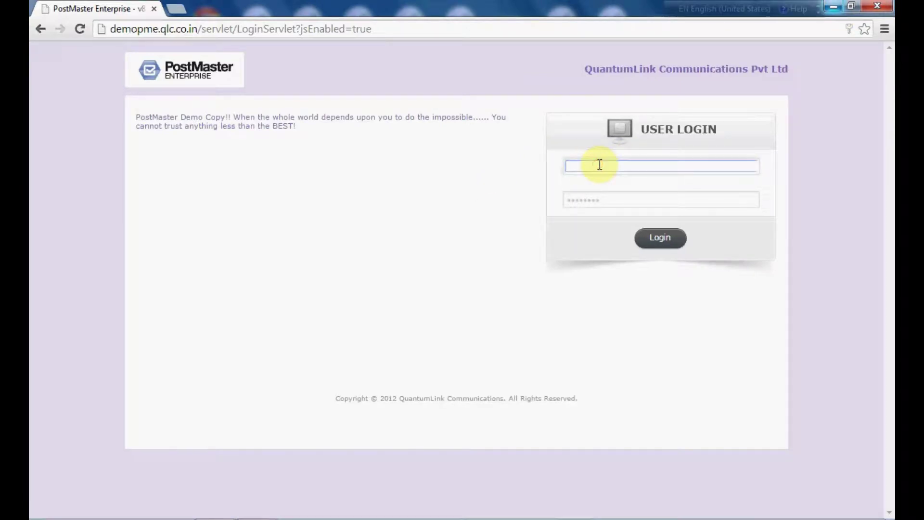
{"action": "type", "text": "admin"}
{"action": "left_click", "coordinate": [608, 197]}
{"action": "type", "text": "**"}
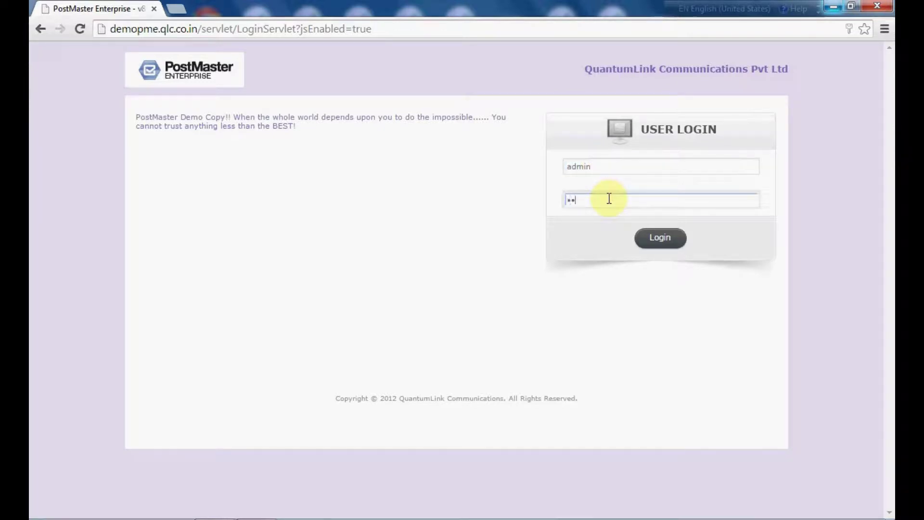
{"action": "type", "text": "*******"}
{"action": "type", "text": "*"}
{"action": "left_click", "coordinate": [646, 241]}
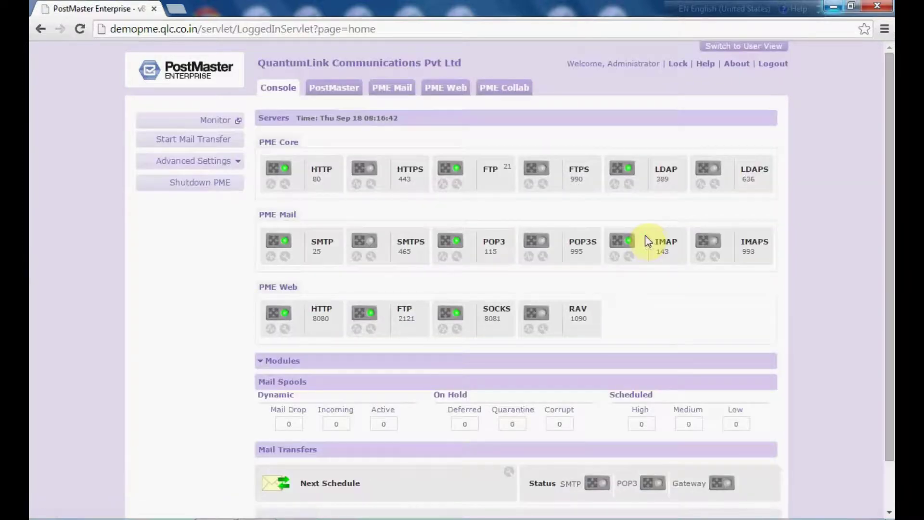
Go to PostMaster > Core Settings > Tools > Fonts.
{"action": "left_click", "coordinate": [338, 87]}
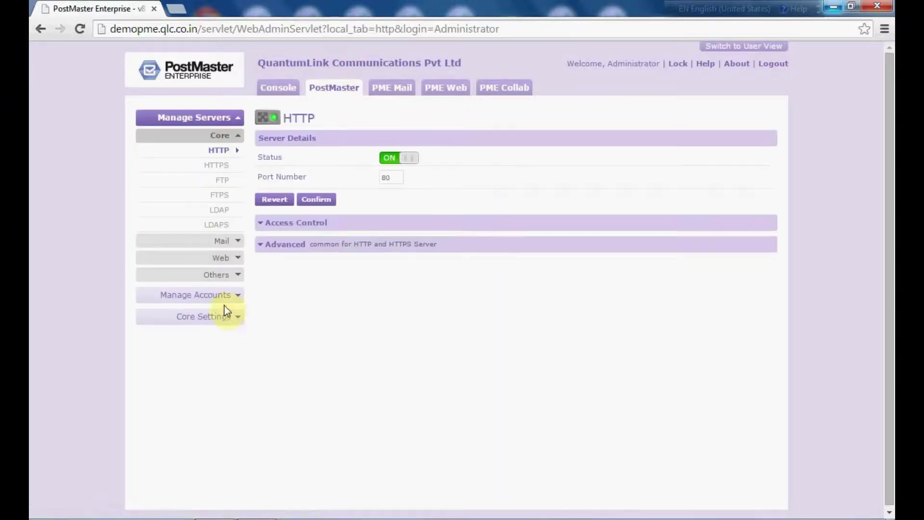
{"action": "left_click", "coordinate": [226, 321]}
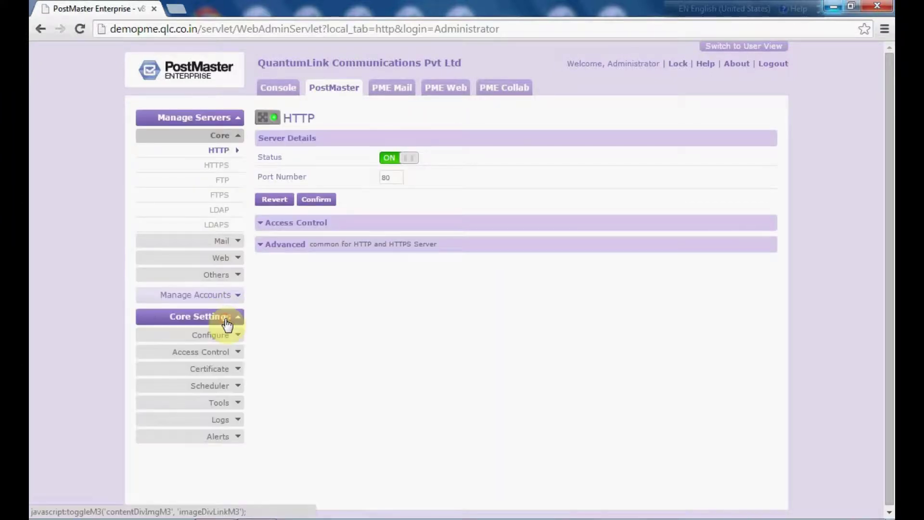
{"action": "left_click", "coordinate": [233, 403]}
{"action": "scroll", "coordinate": [234, 404], "scroll_direction": "down", "scroll_amount": 1}
{"action": "scroll", "coordinate": [234, 406], "scroll_direction": "down", "scroll_amount": 1}
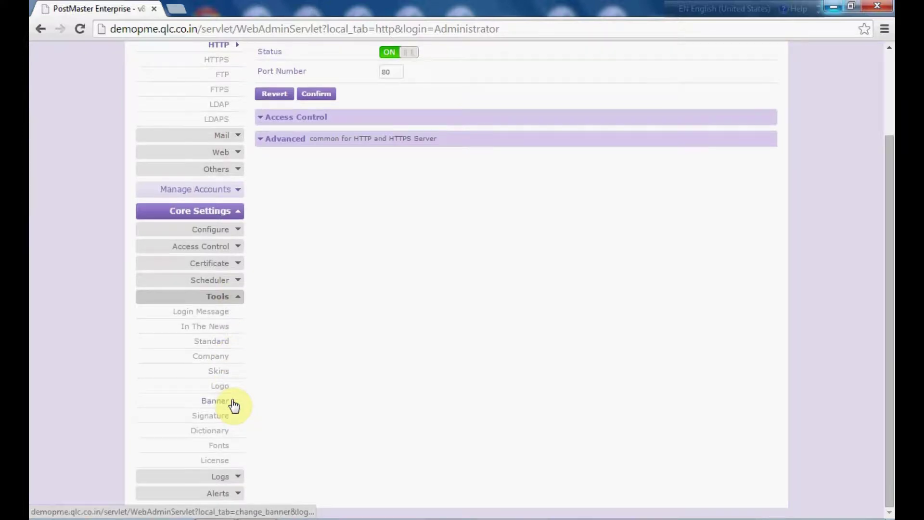
{"action": "left_click", "coordinate": [220, 446]}
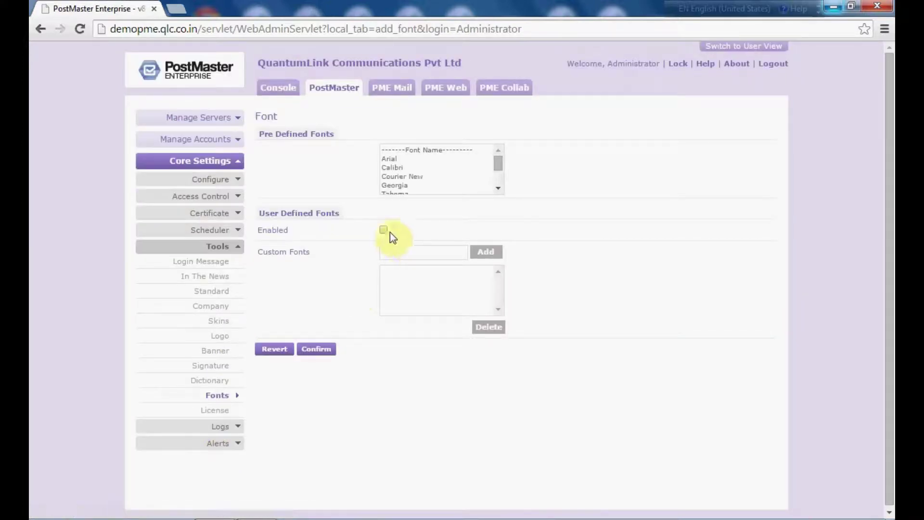
Enable user-defined fonts, add 'Hindu' as a custom font, and save.
{"action": "left_click", "coordinate": [384, 230]}
{"action": "left_click", "coordinate": [399, 252]}
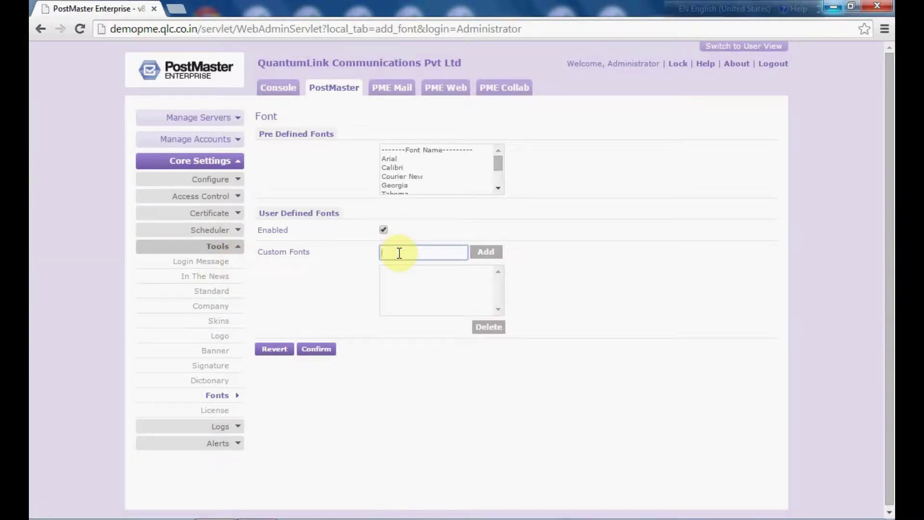
{"action": "type", "text": "Hi"}
{"action": "type", "text": "ndu"}
{"action": "left_click", "coordinate": [486, 253]}
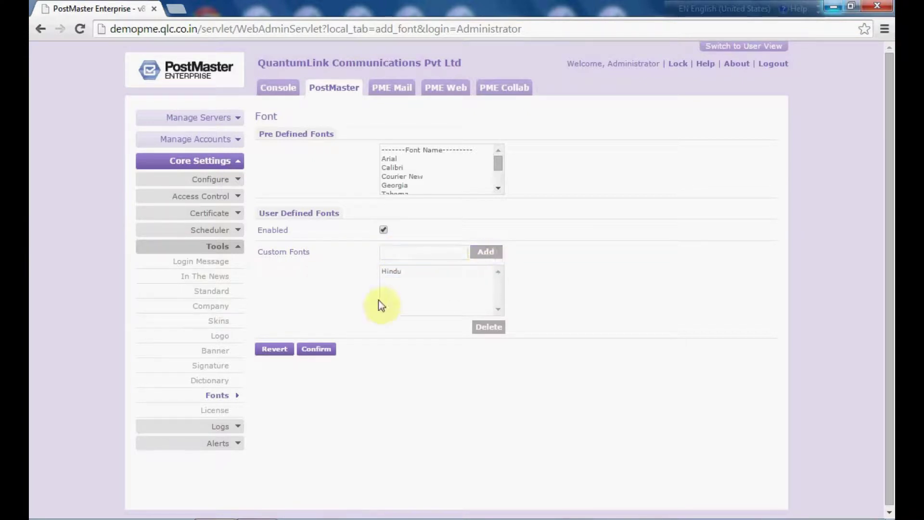
{"action": "left_click", "coordinate": [318, 350]}
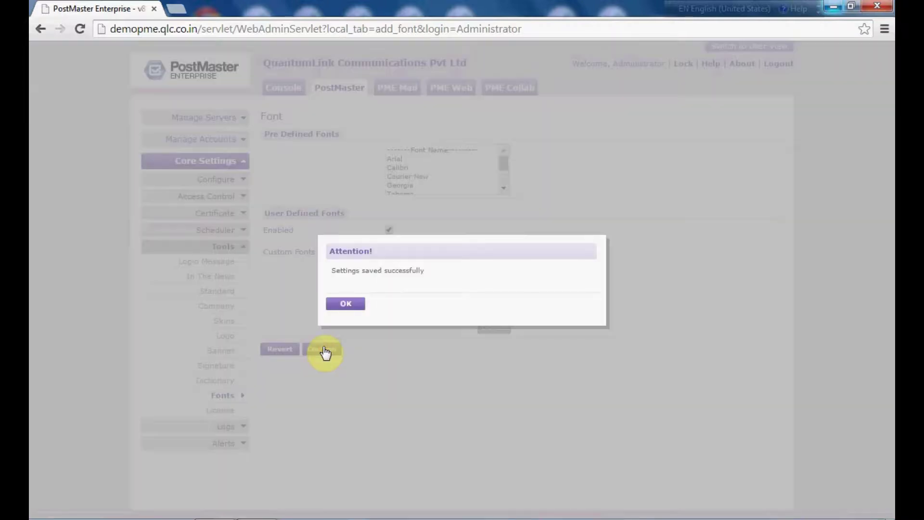
{"action": "left_click", "coordinate": [347, 304]}
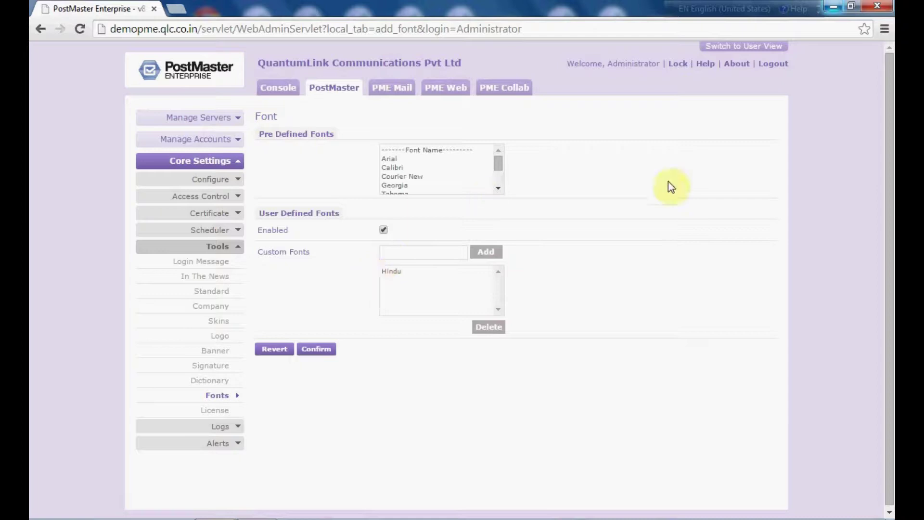
Switch to User View and start a new mail via Compose > New Mail.
{"action": "left_click", "coordinate": [746, 48]}
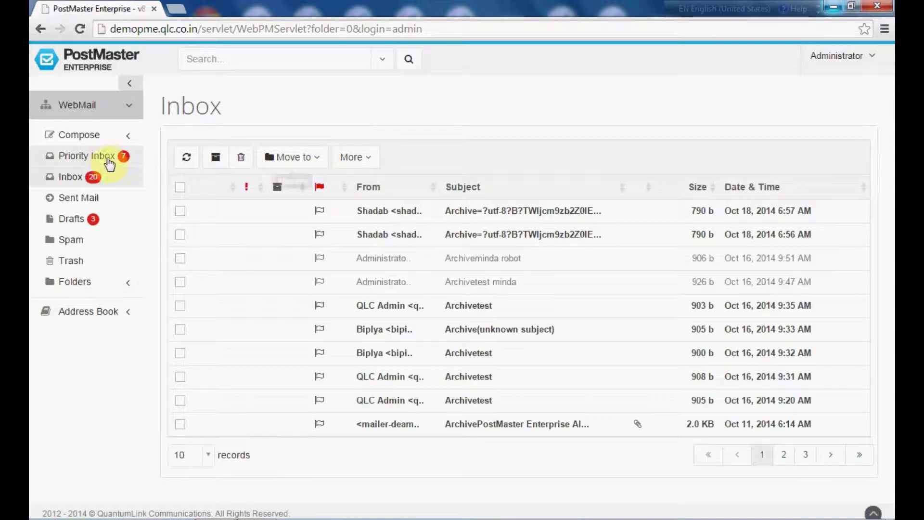
{"action": "left_click", "coordinate": [90, 137]}
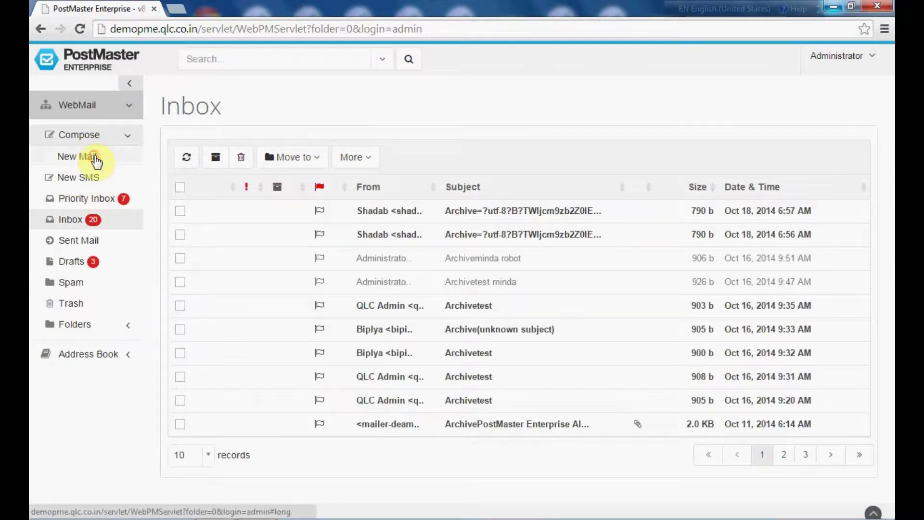
{"action": "left_click", "coordinate": [96, 159]}
{"action": "left_click", "coordinate": [96, 158]}
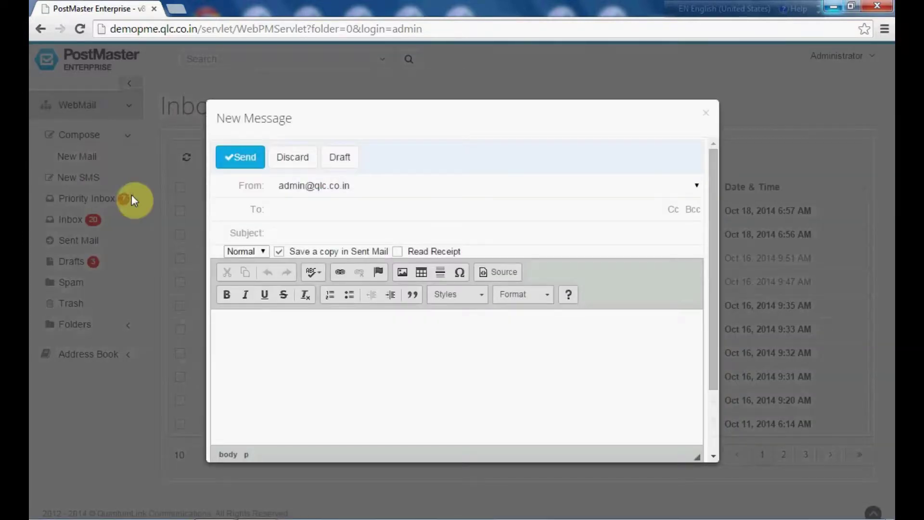
Place the caret in the message body and switch input to Hindi with Alt+Shift.
{"action": "left_click", "coordinate": [240, 339]}
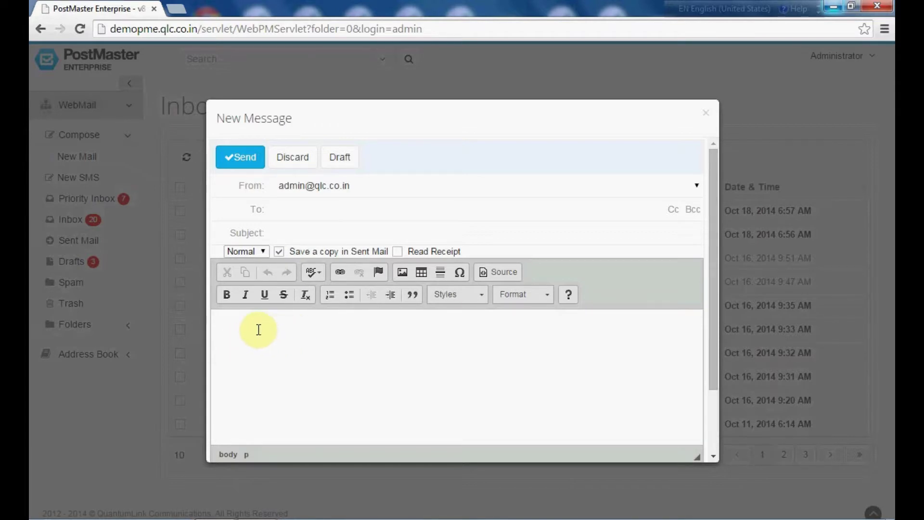
{"action": "left_click", "coordinate": [257, 329]}
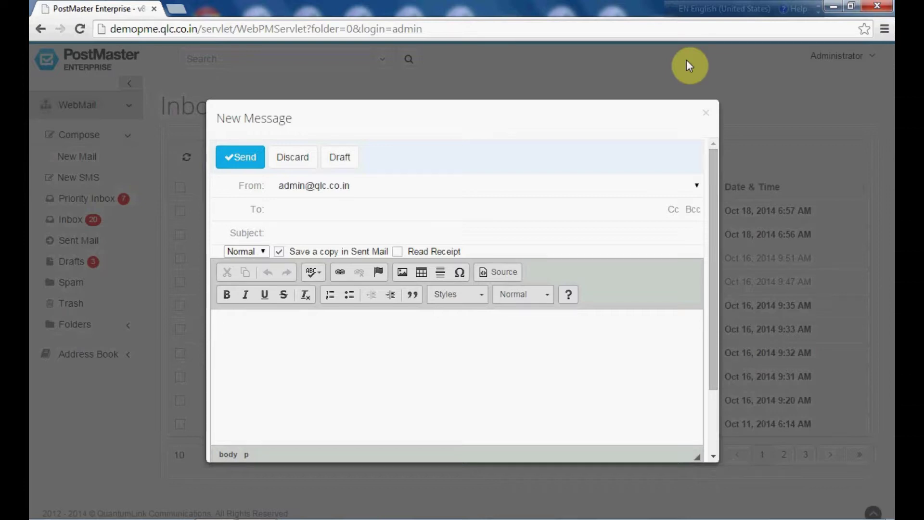
{"action": "key", "text": "alt+shift"}
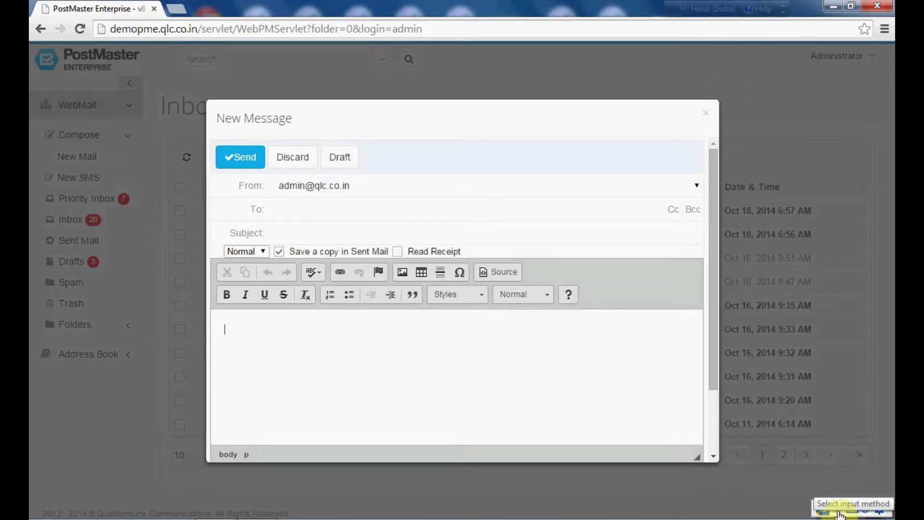
Type 'manoniya mahoday' in the body, accepting transliterations to produce मनोनिया महोदय.
{"action": "left_click", "coordinate": [579, 373]}
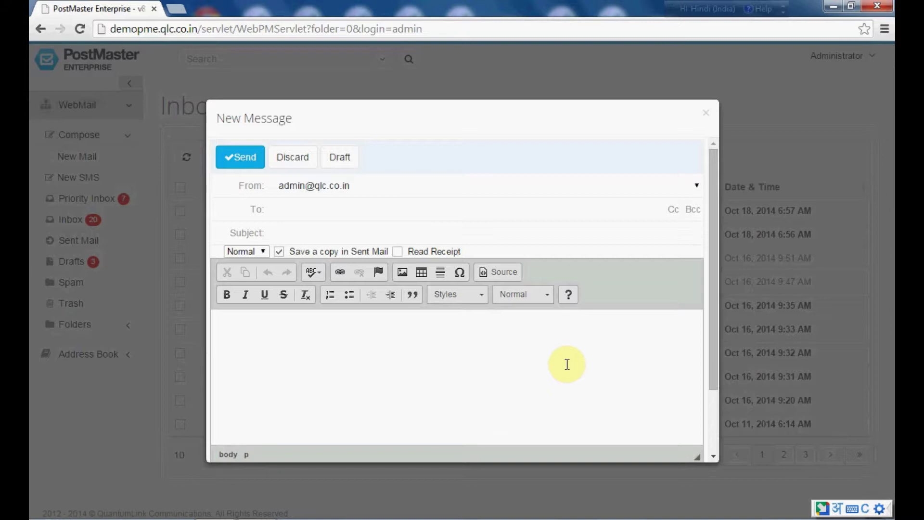
{"action": "type", "text": "manoni"}
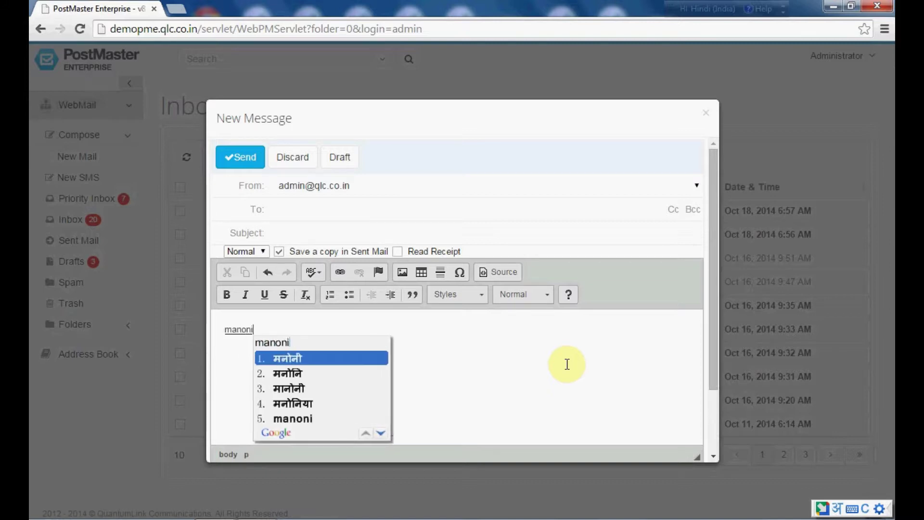
{"action": "type", "text": "ya"}
{"action": "key", "text": "Escape"}
{"action": "key", "text": "space"}
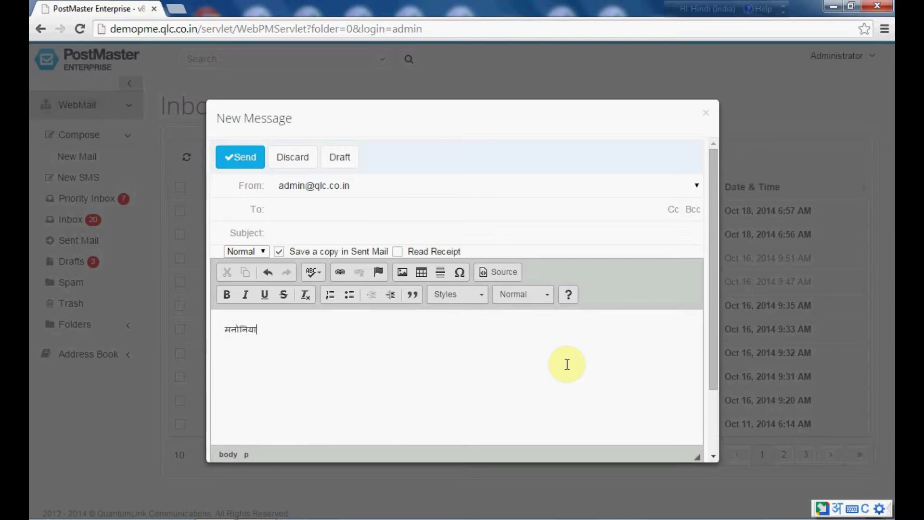
{"action": "type", "text": "mahoday"}
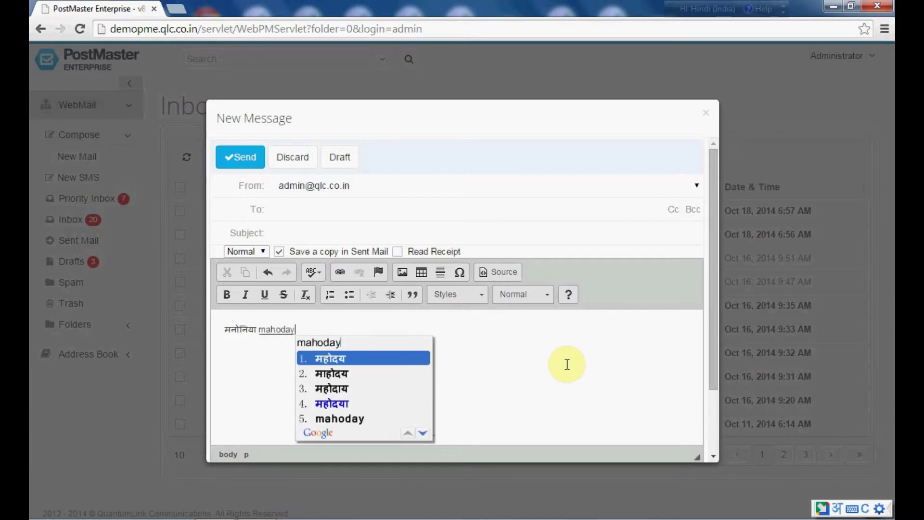
{"action": "key", "text": "Return"}
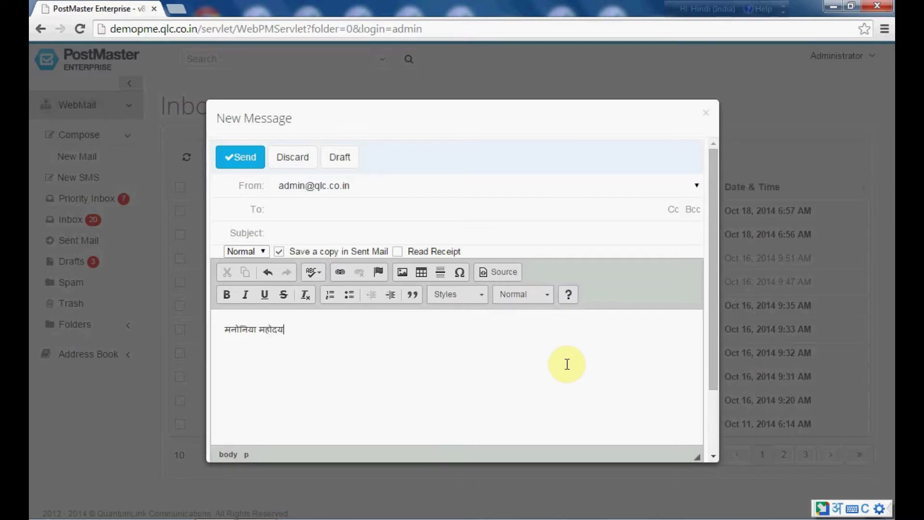